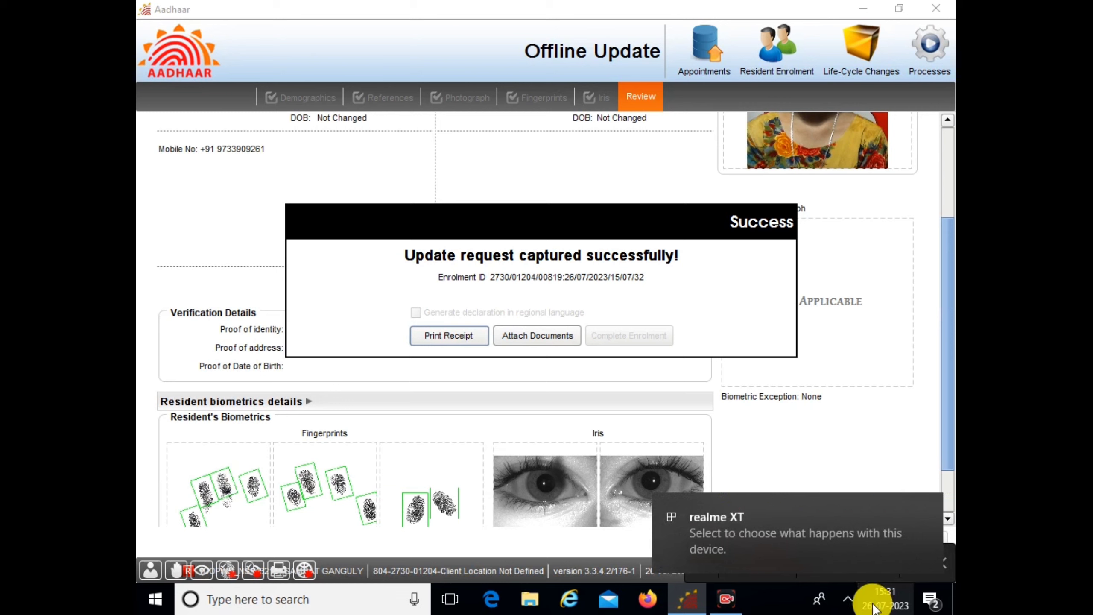
# - Dismiss the realme XT device notification, switch to the Windows desktop and refresh it
pyautogui.click(929, 507)
pyautogui.click(932, 603)
pyautogui.rightClick(605, 152)
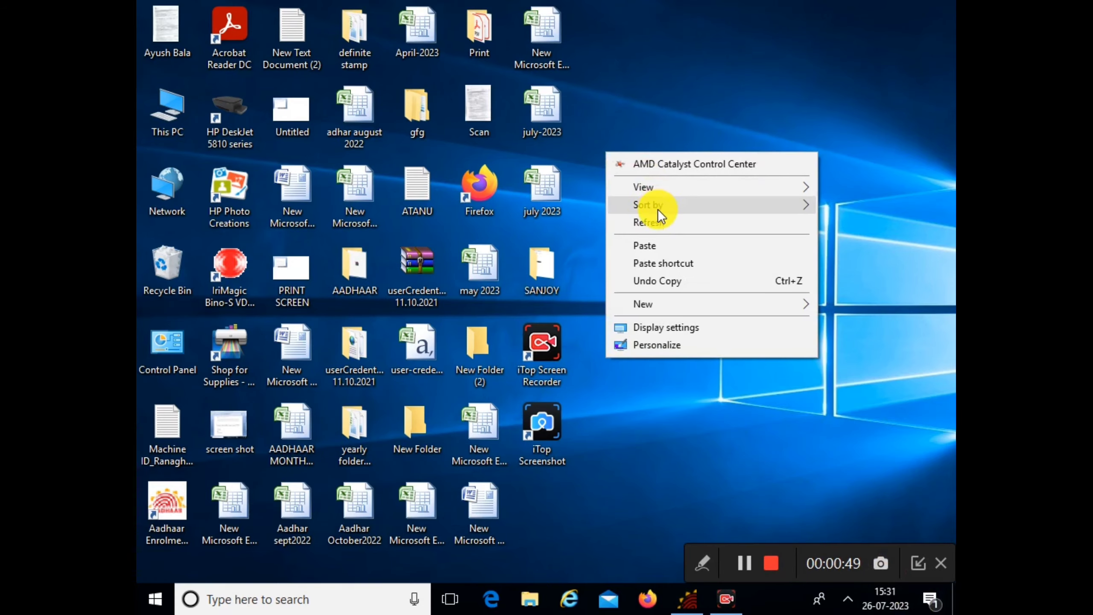
pyautogui.click(657, 213)
# - Open the data folder inside UID Authority of India > Aadhaar Enrolment Client on the ACER (C:) drive
pyautogui.doubleClick(176, 123)
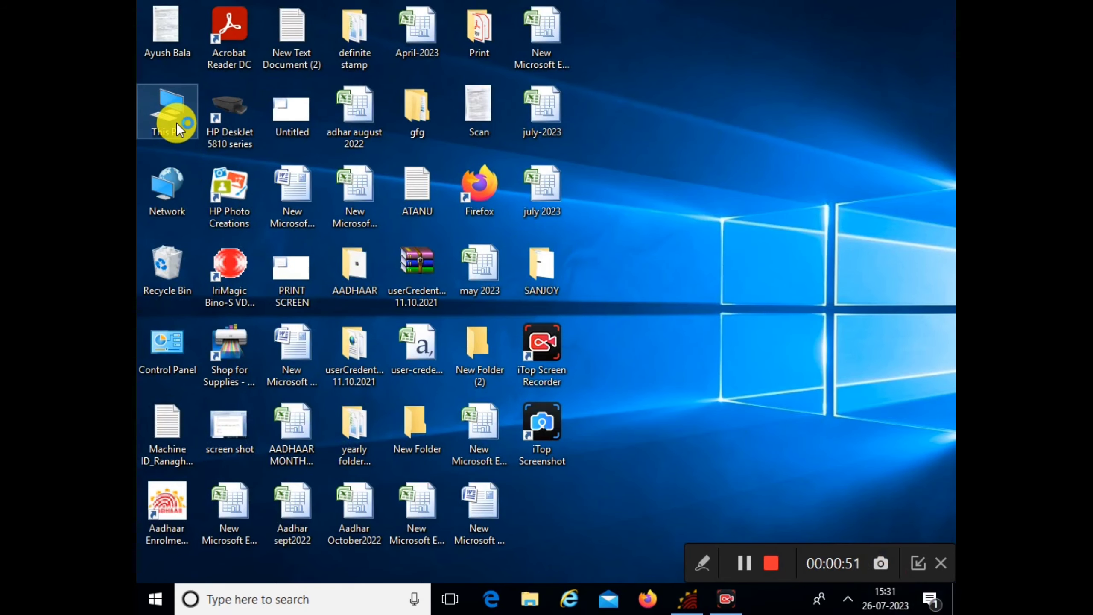
pyautogui.doubleClick(611, 291)
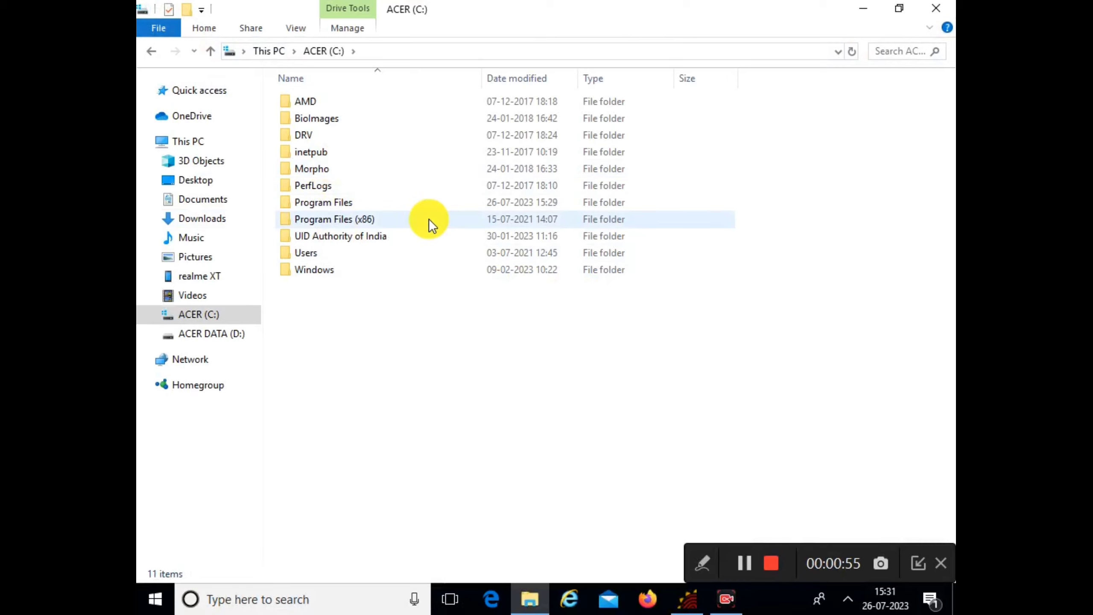
pyautogui.click(352, 240)
pyautogui.doubleClick(405, 241)
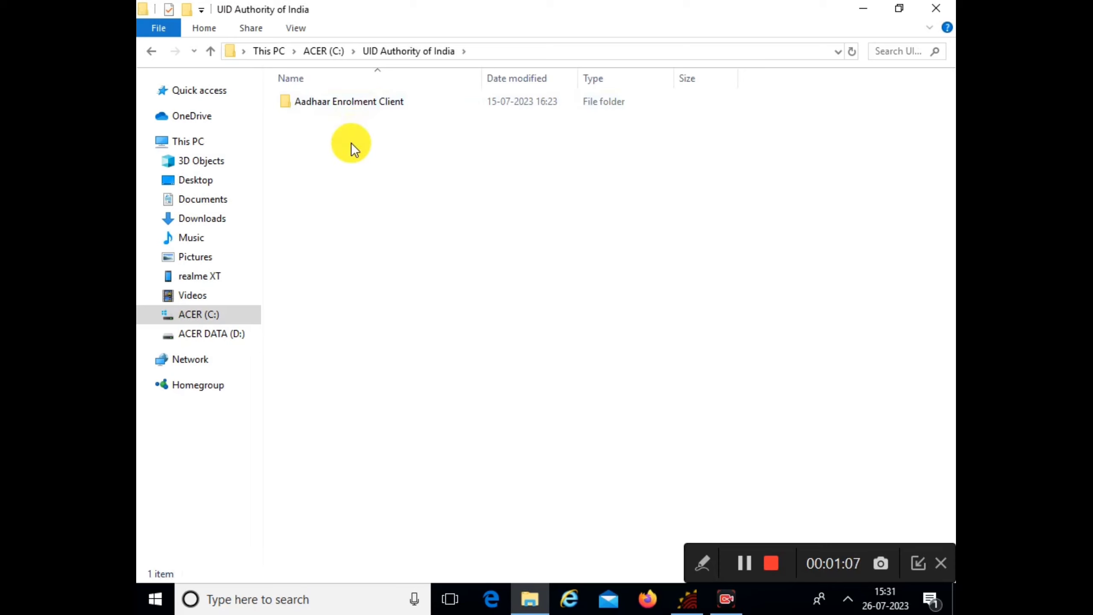
pyautogui.click(379, 101)
pyautogui.doubleClick(378, 102)
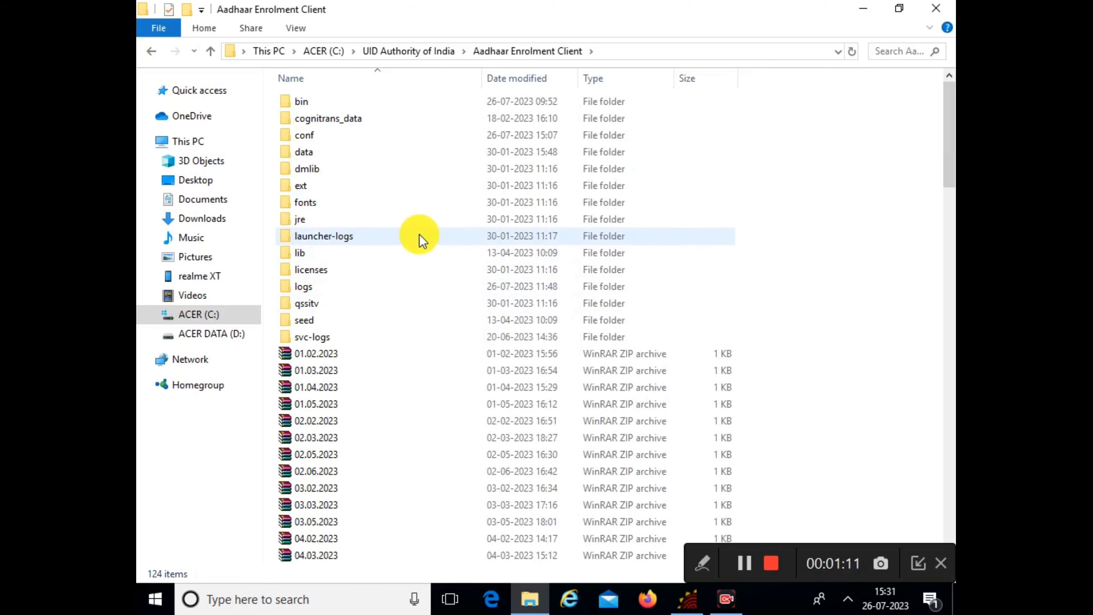
pyautogui.click(312, 155)
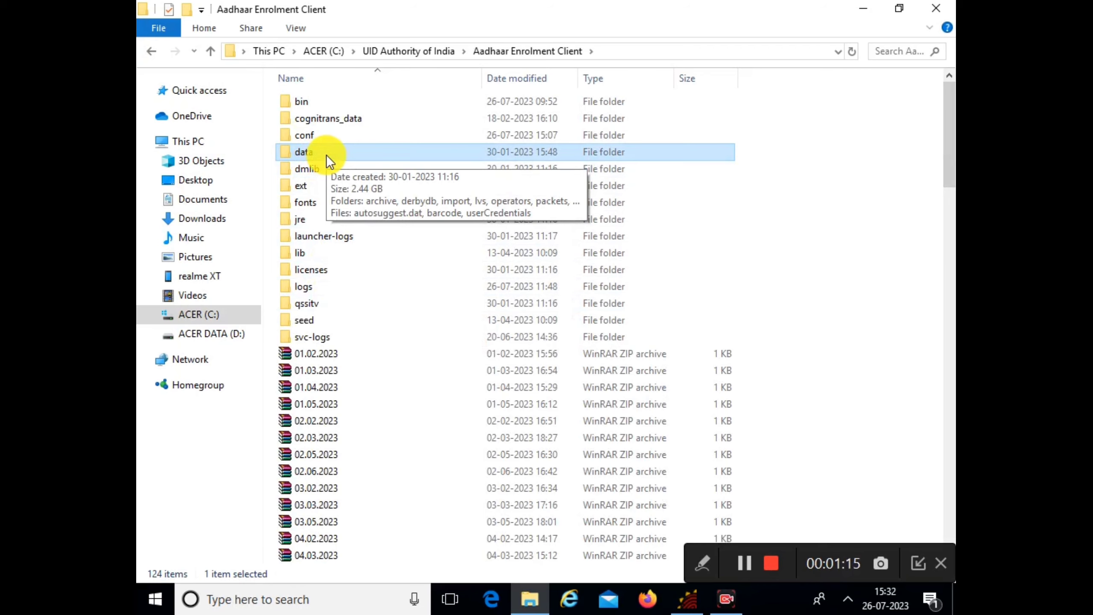
pyautogui.doubleClick(326, 155)
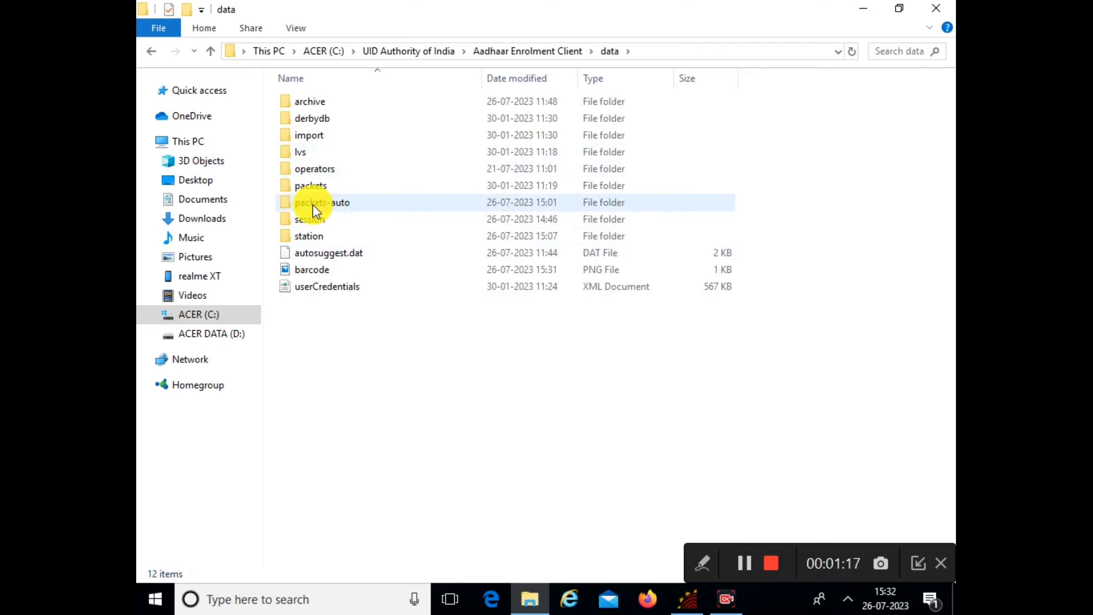
# - Rename the packets-auto folder to packets-auto1
pyautogui.moveTo(312, 204)
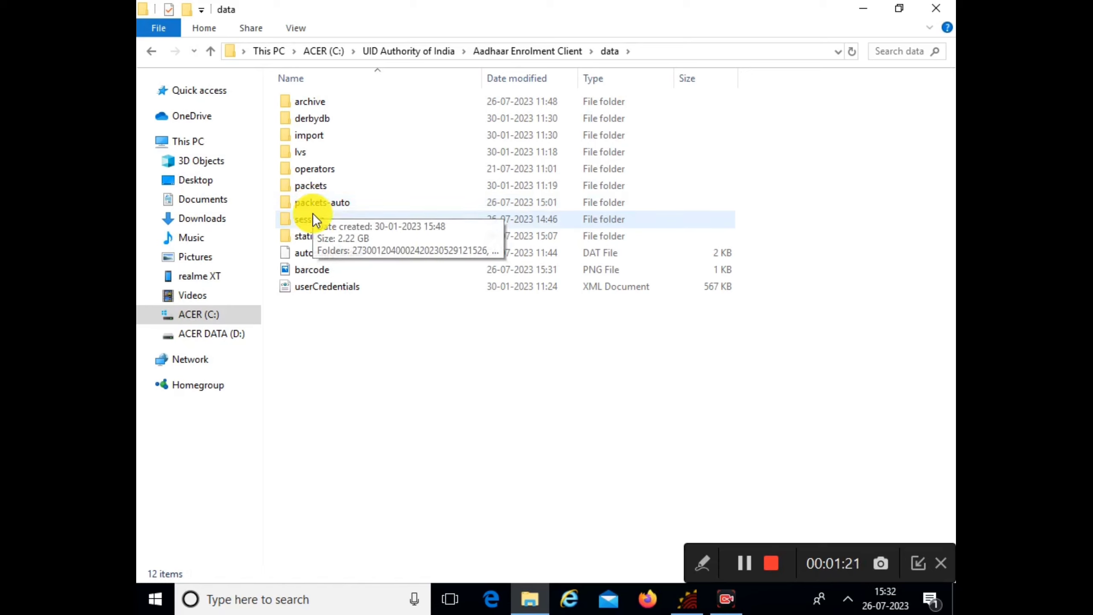
pyautogui.click(331, 204)
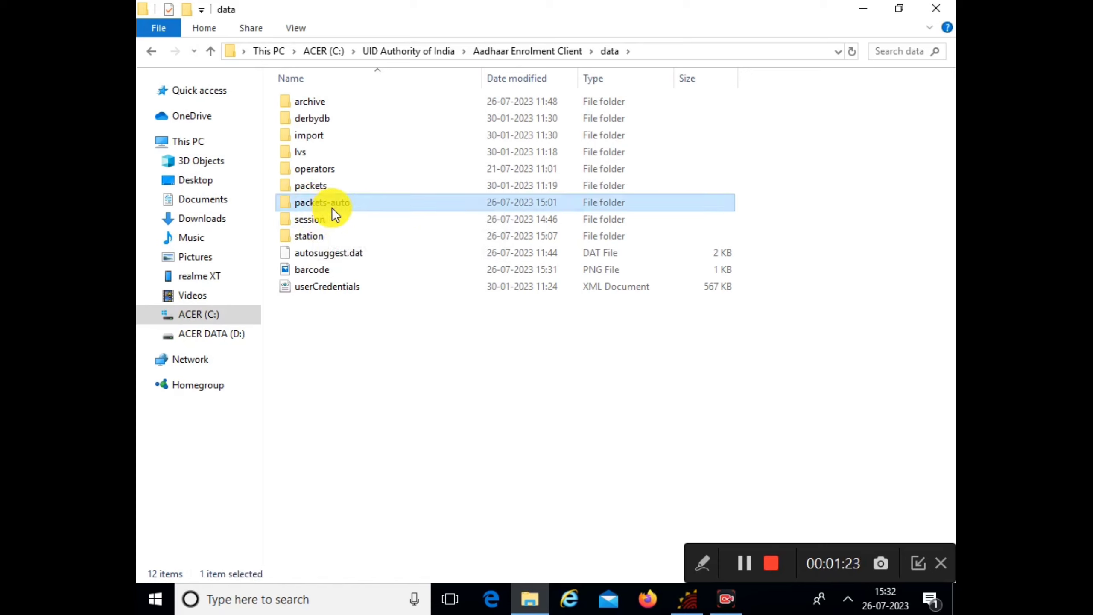
pyautogui.moveTo(352, 210)
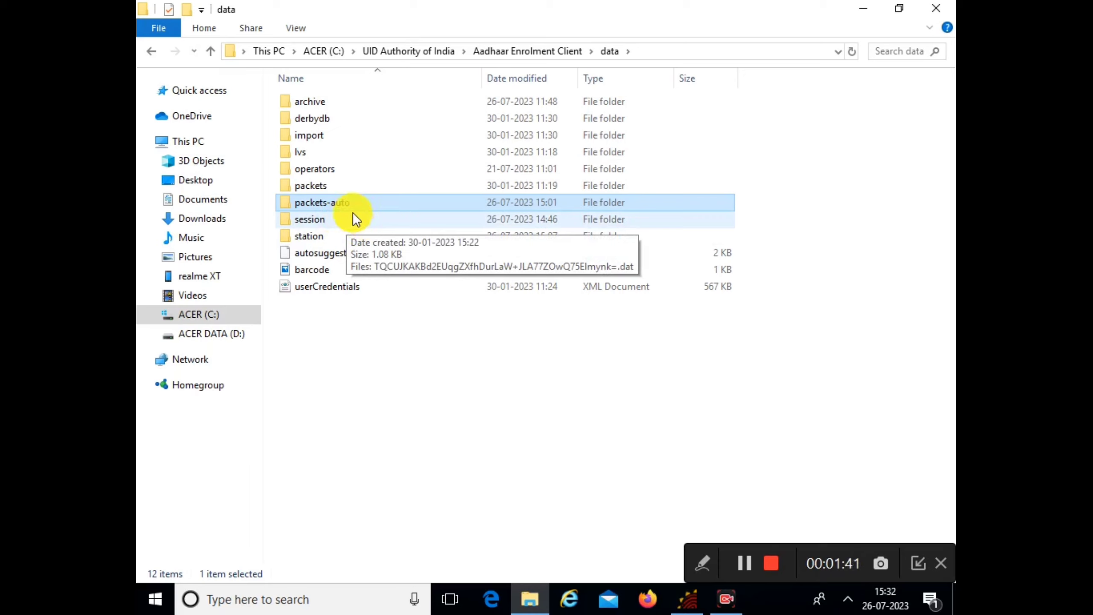
pyautogui.click(314, 210)
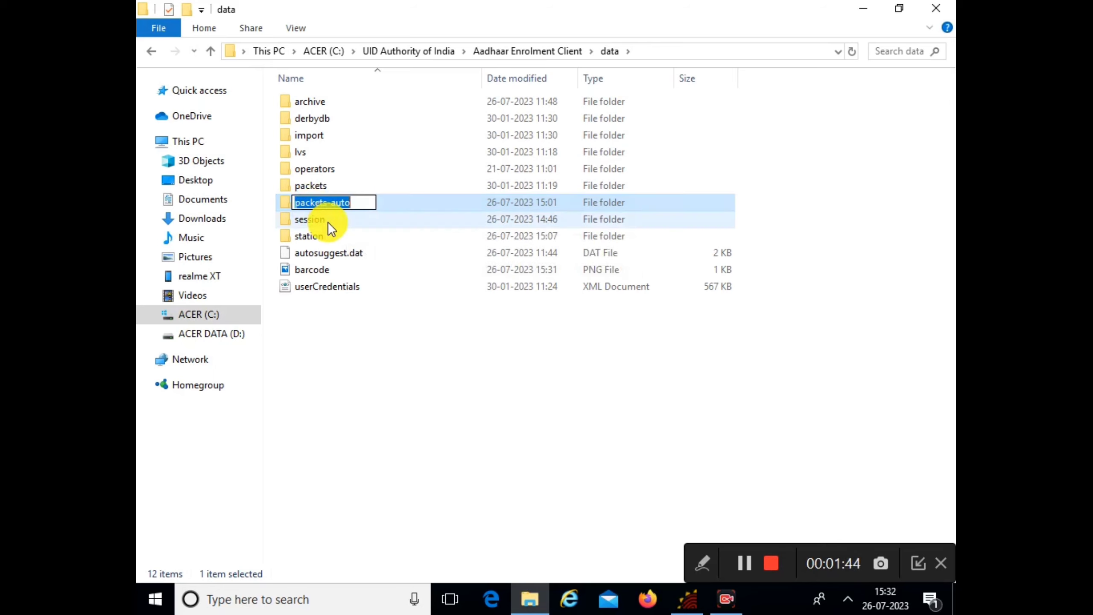
pyautogui.click(425, 253)
pyautogui.rightClick(348, 208)
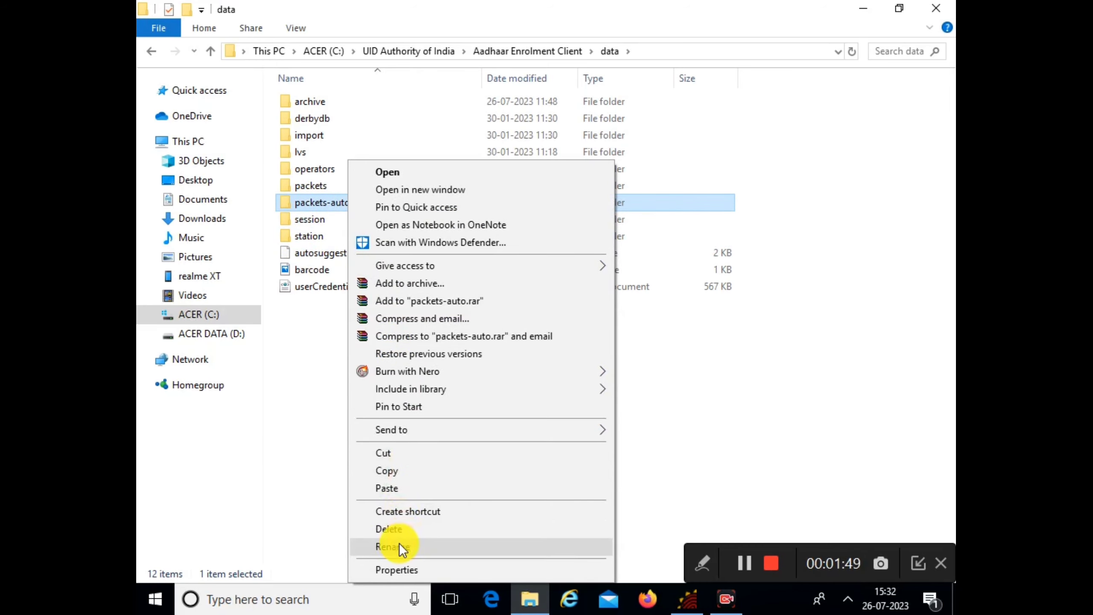
pyautogui.click(399, 545)
pyautogui.click(367, 204)
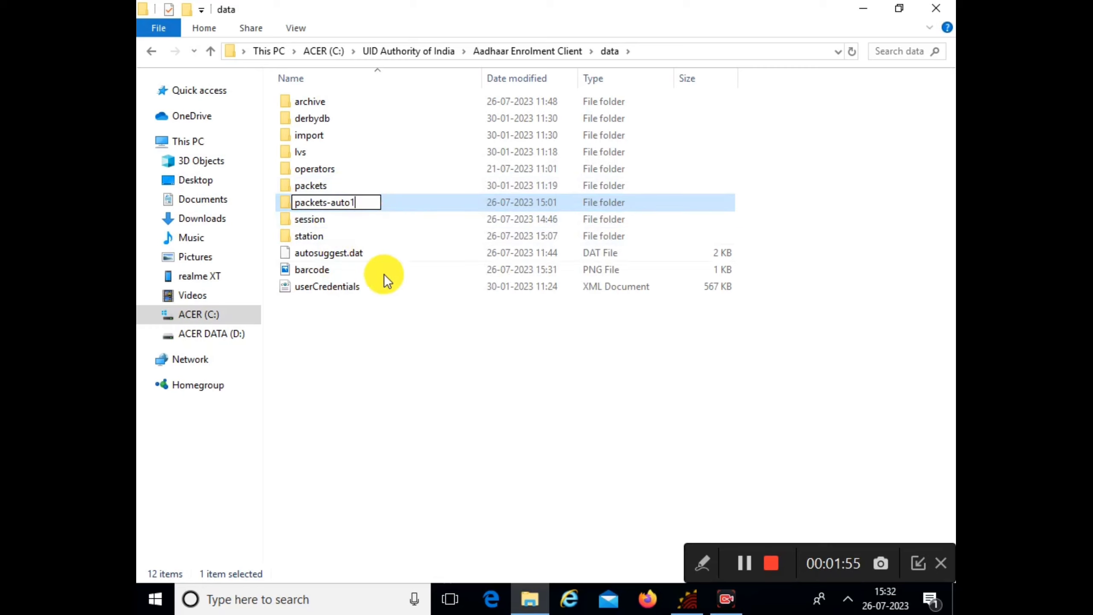
pyautogui.click(392, 347)
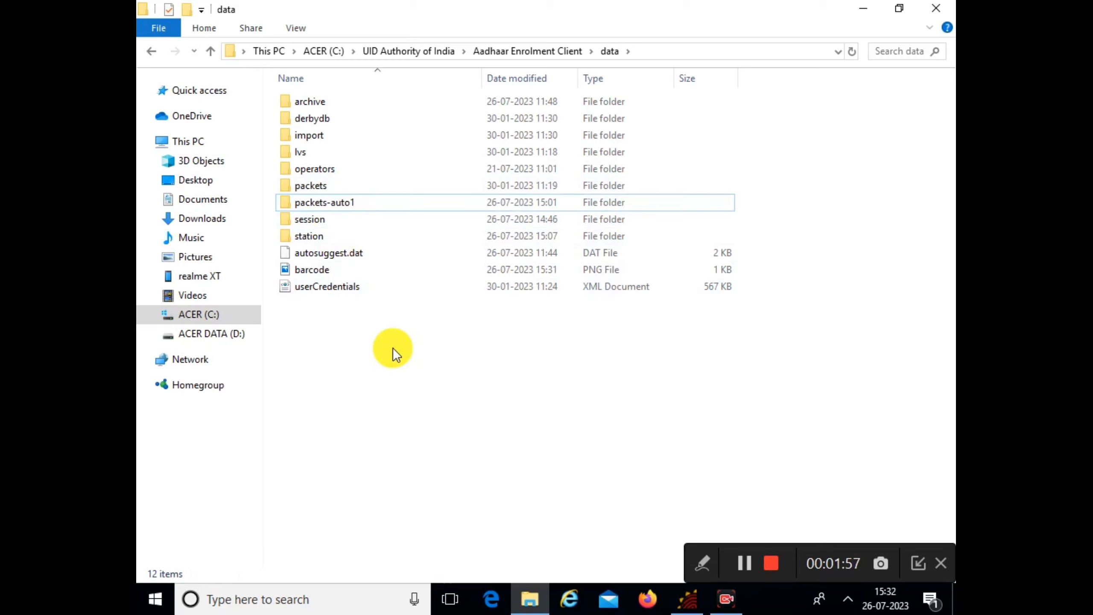
# - Create a new folder named packets-auto in the data folder
pyautogui.rightClick(357, 352)
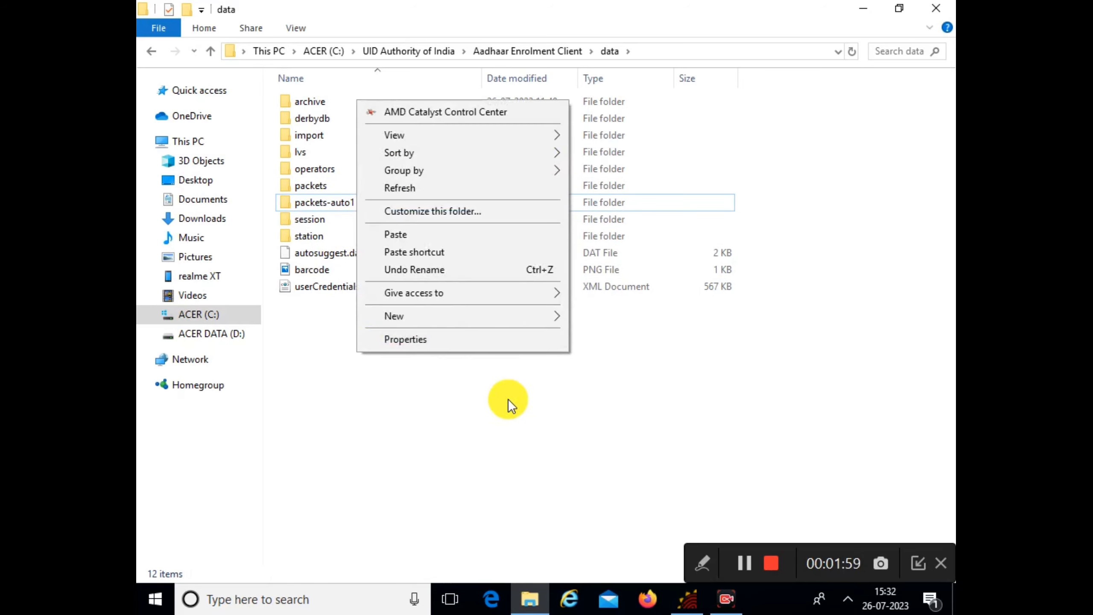
pyautogui.click(499, 407)
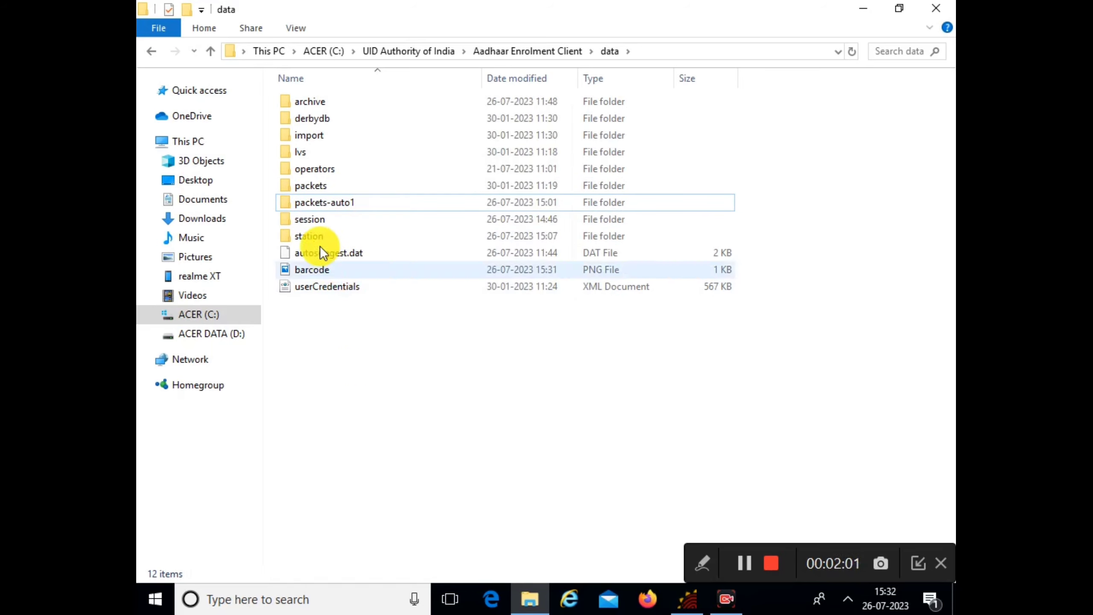
pyautogui.rightClick(408, 400)
pyautogui.moveTo(550, 366)
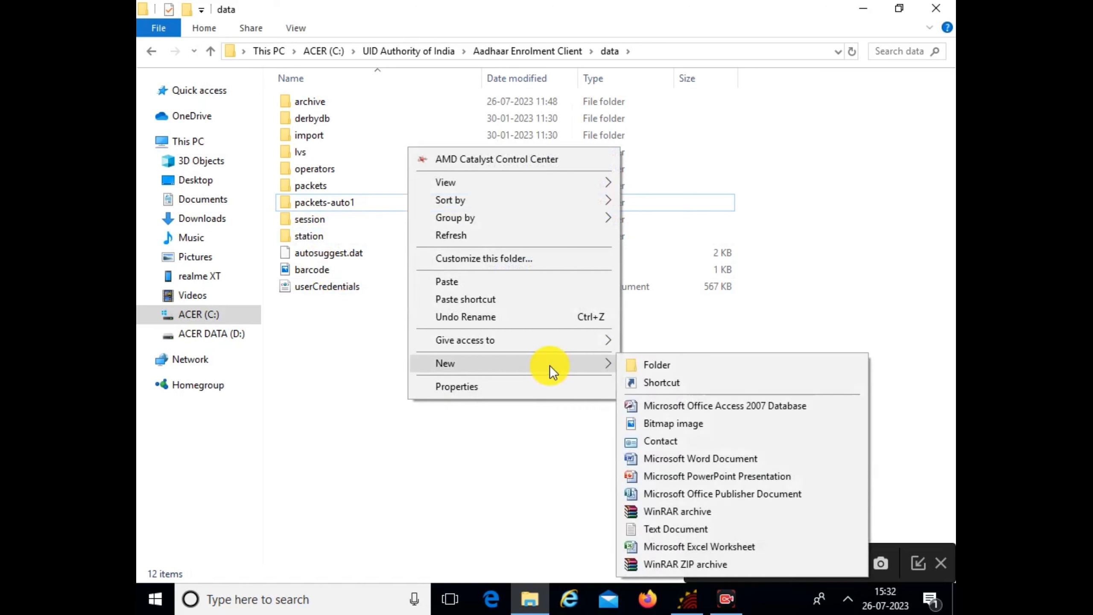
pyautogui.click(639, 363)
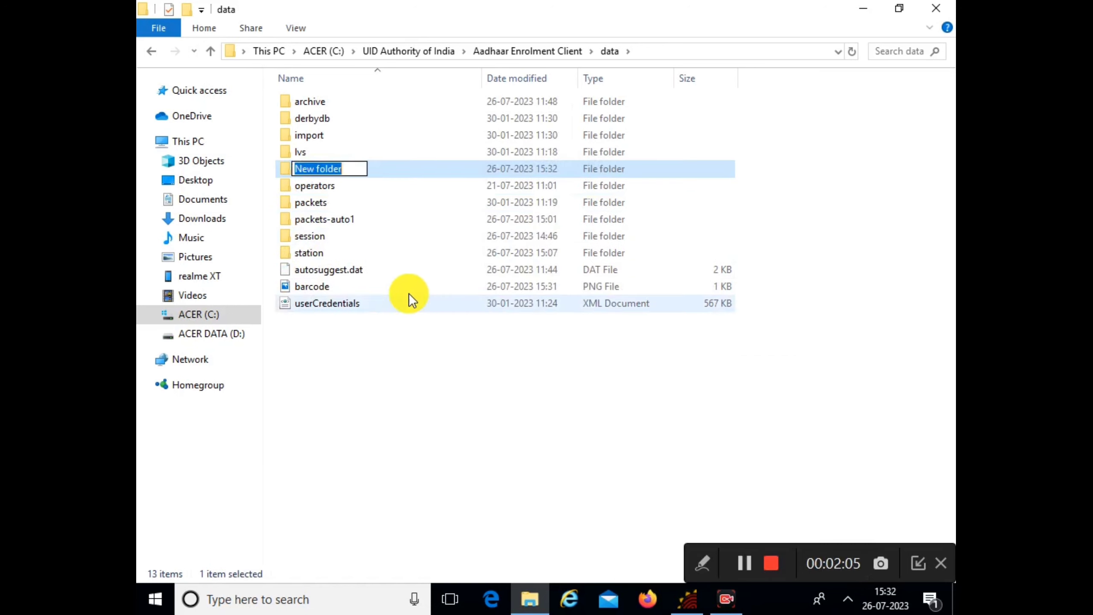
pyautogui.write('packets')
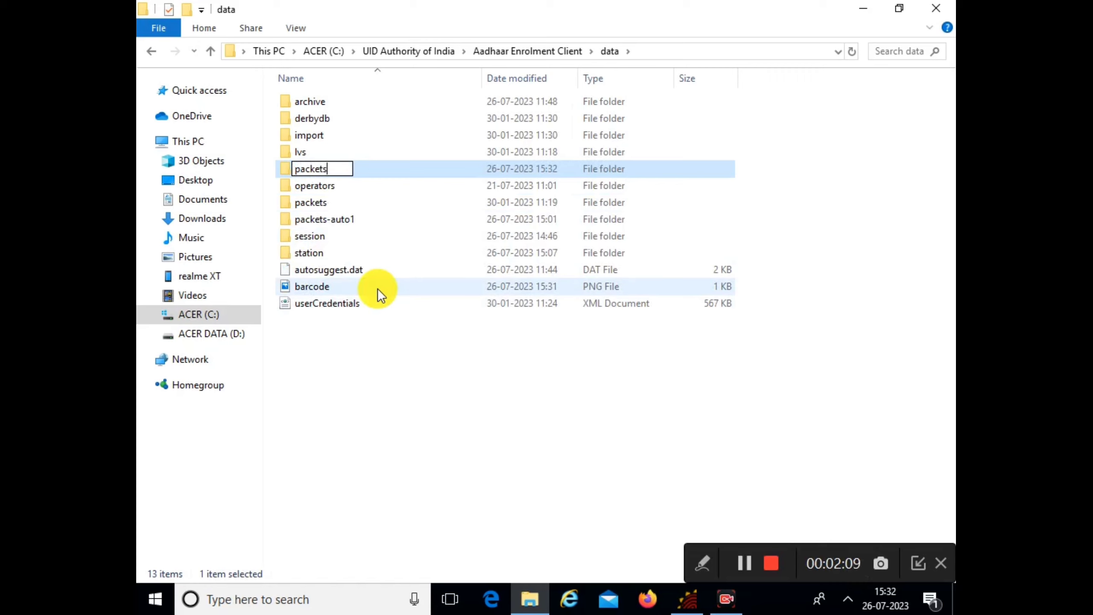
pyautogui.write('-auto')
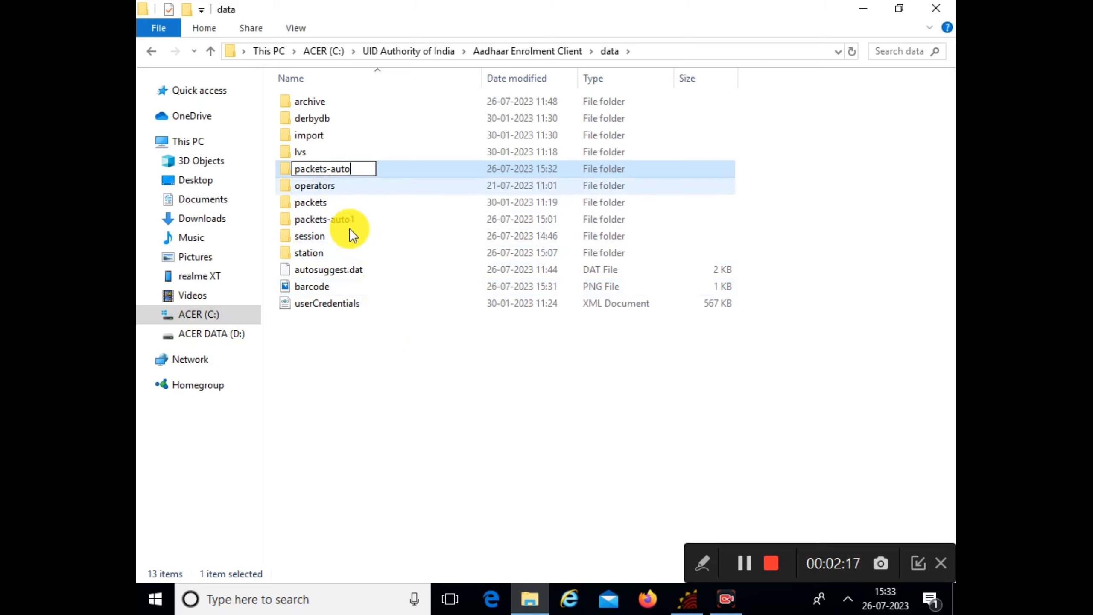
pyautogui.click(404, 358)
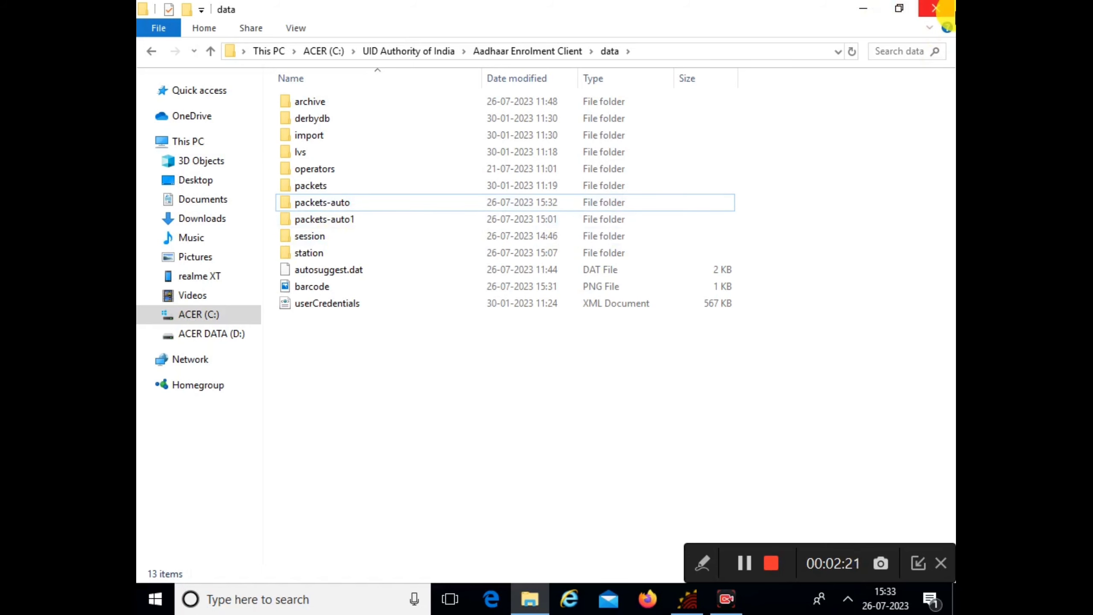
# - Close the data folder window and try to print the receipt from the Aadhaar client's Success dialog
pyautogui.click(936, 7)
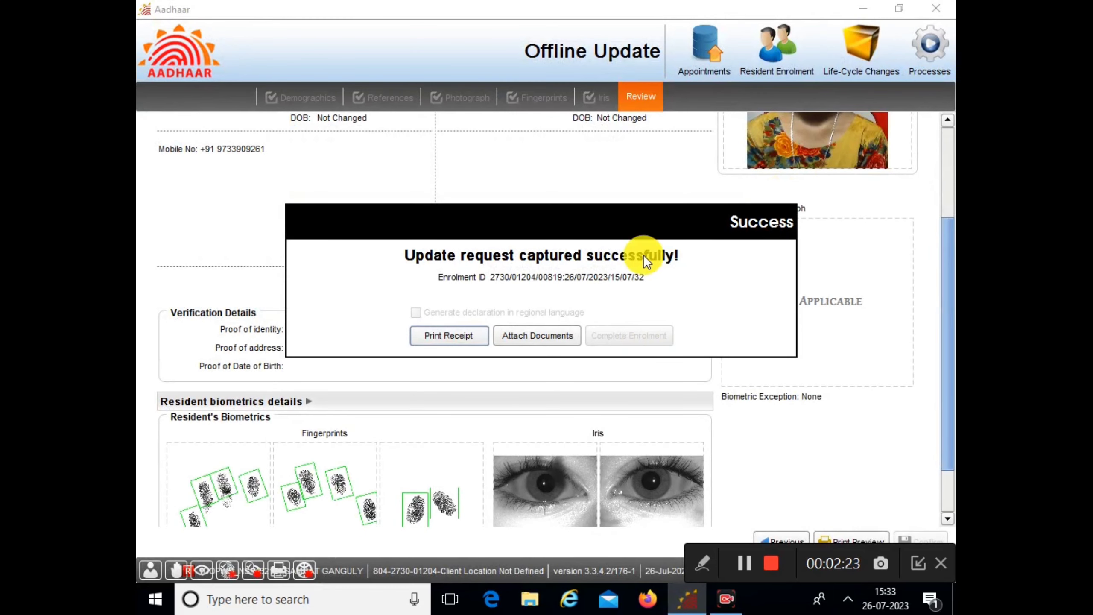
pyautogui.moveTo(623, 232); pyautogui.dragTo(627, 205)
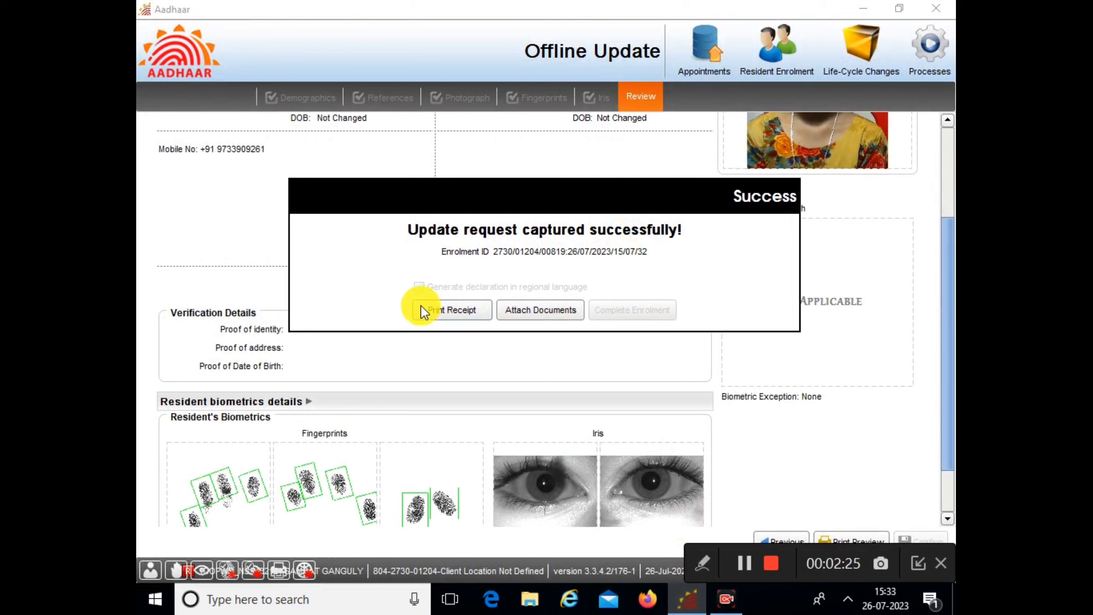
pyautogui.click(447, 311)
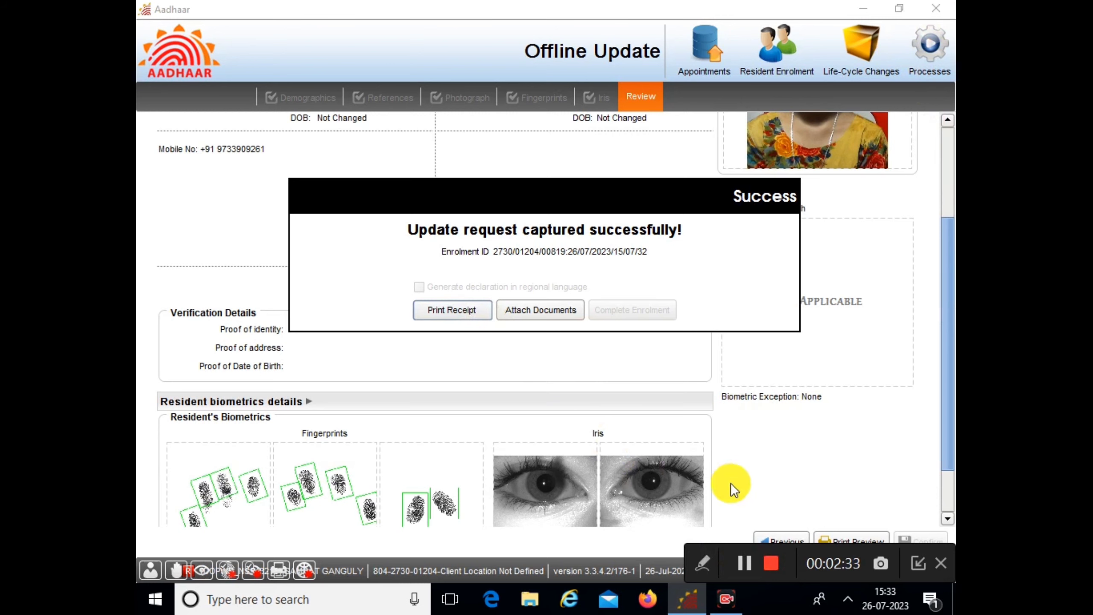
# - End the launcher (32 bit) process in Task Manager, including its remaining instance, and close Task Manager
pyautogui.rightClick(764, 598)
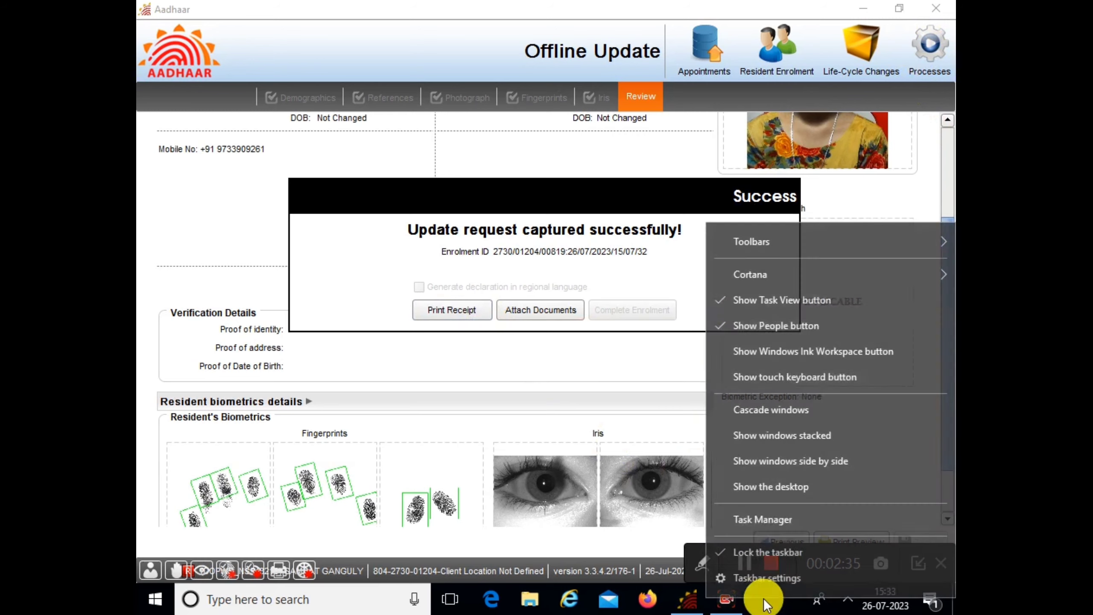
pyautogui.click(761, 521)
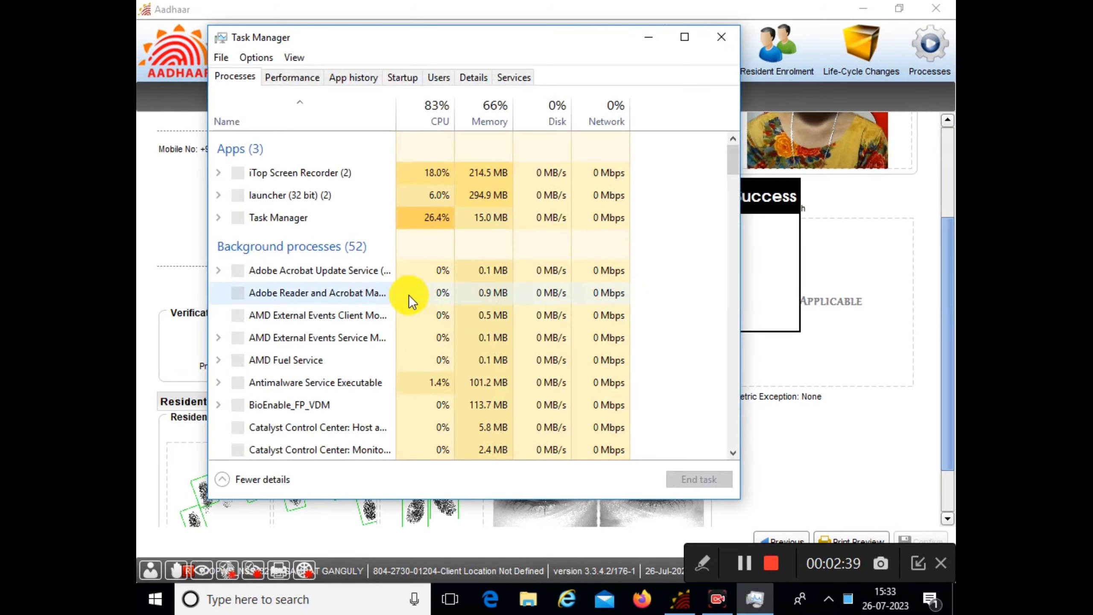
pyautogui.click(277, 196)
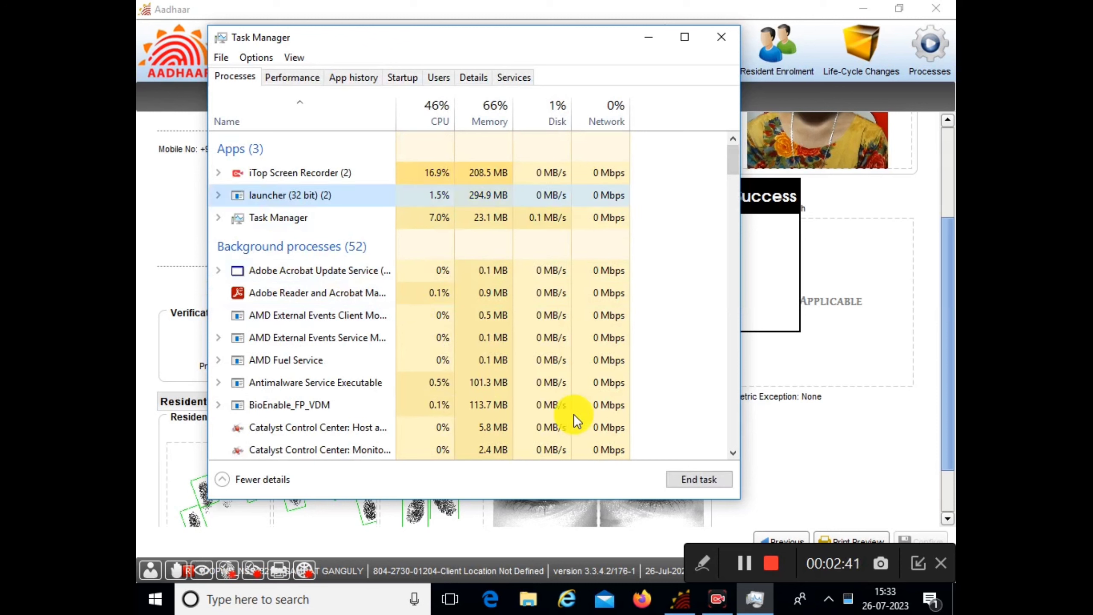
pyautogui.click(702, 481)
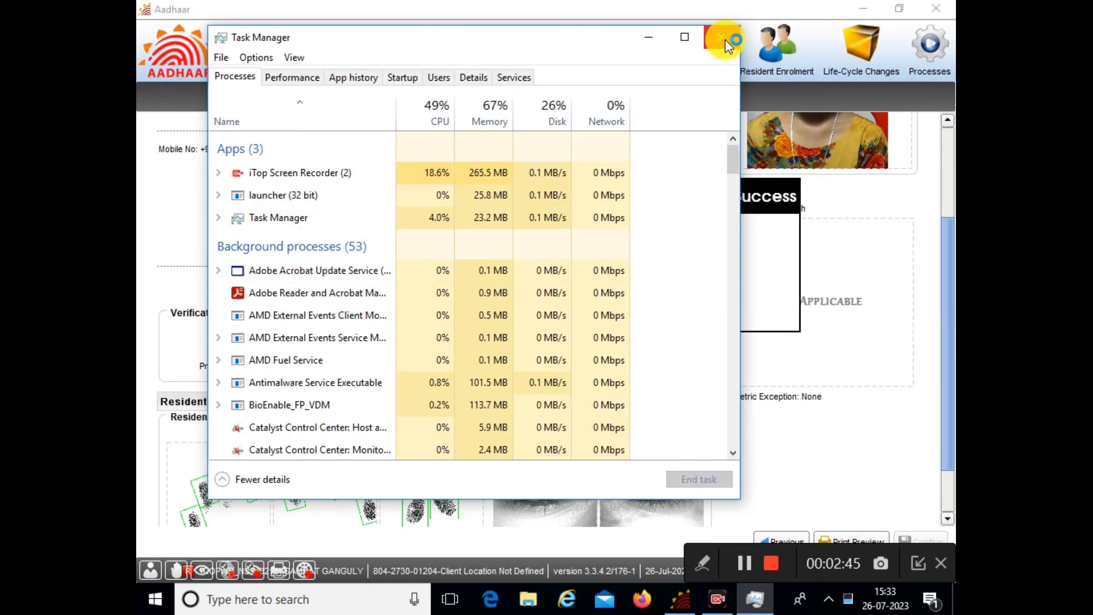
pyautogui.click(306, 196)
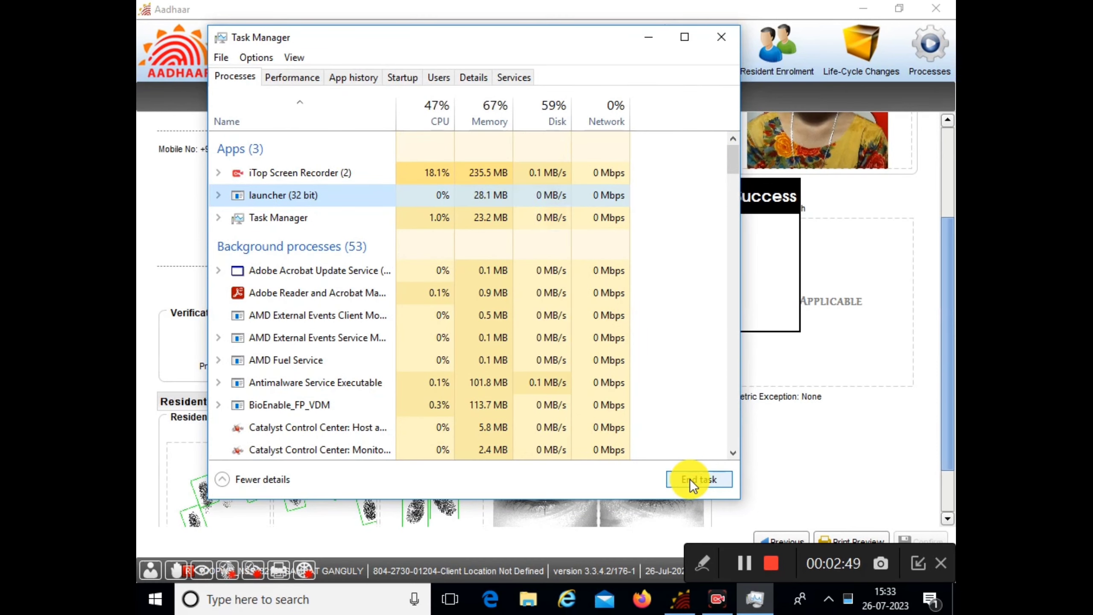
pyautogui.click(727, 38)
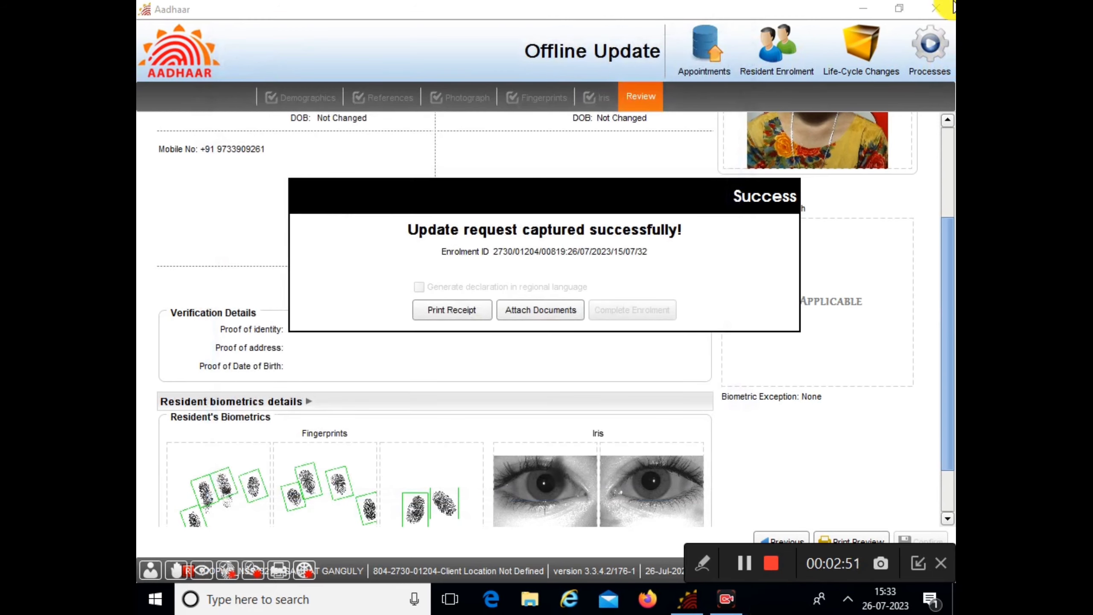
# - Return to the Windows desktop and relaunch the Aadhaar Enrolment Client
pyautogui.rightClick(685, 604)
pyautogui.click(636, 578)
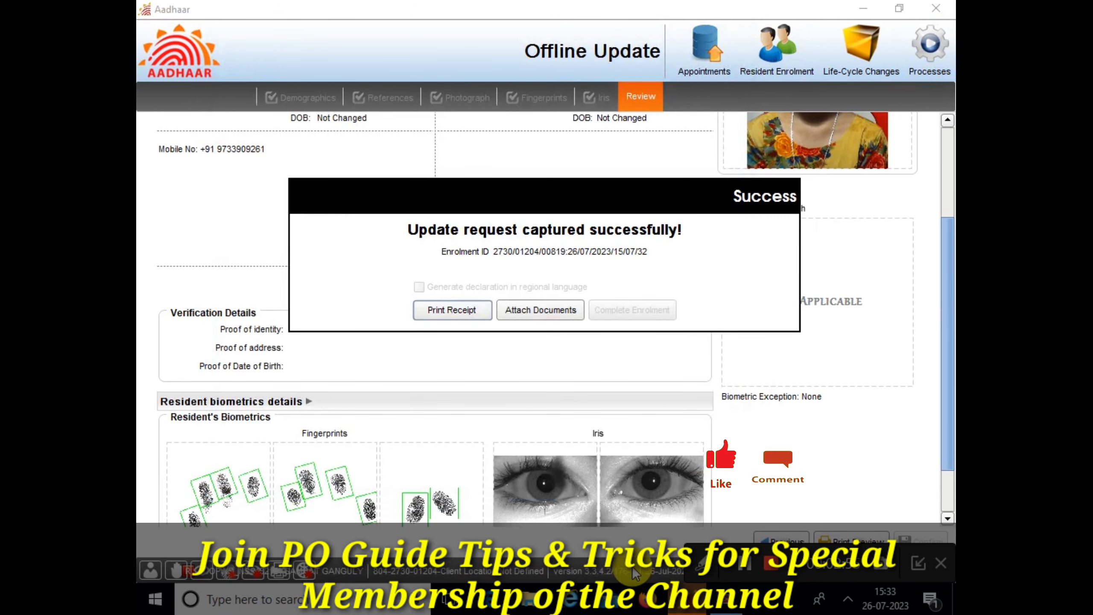
pyautogui.rightClick(791, 601)
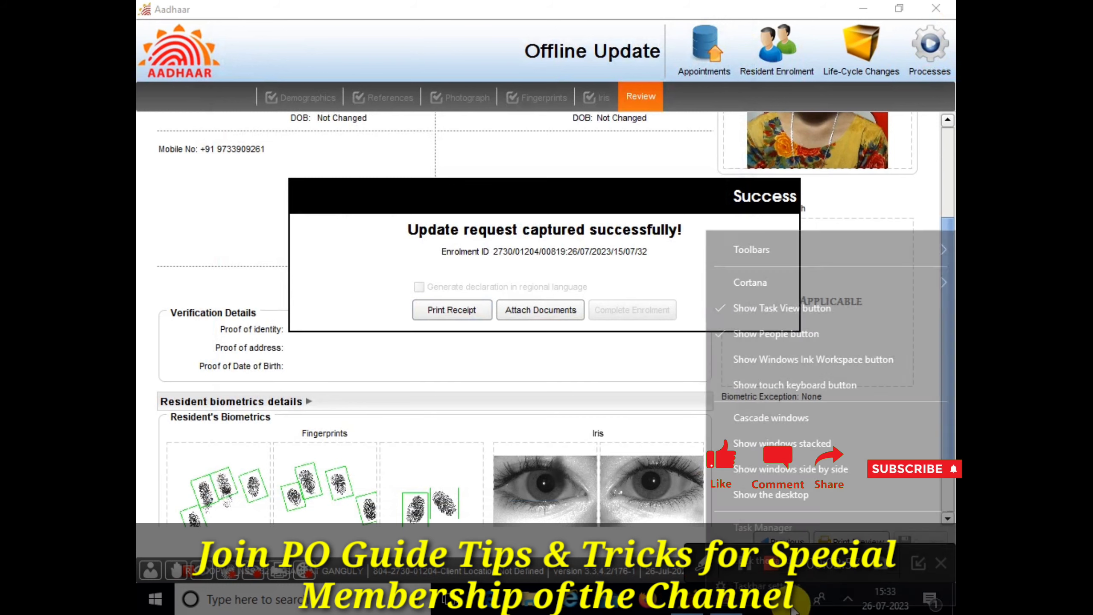
pyautogui.click(770, 494)
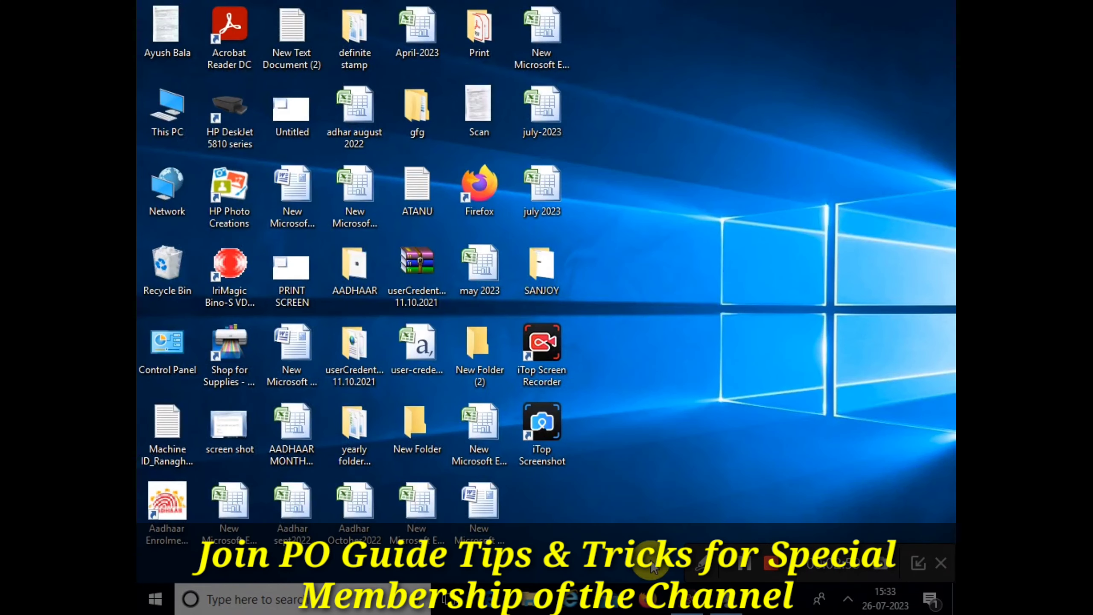
pyautogui.click(176, 517)
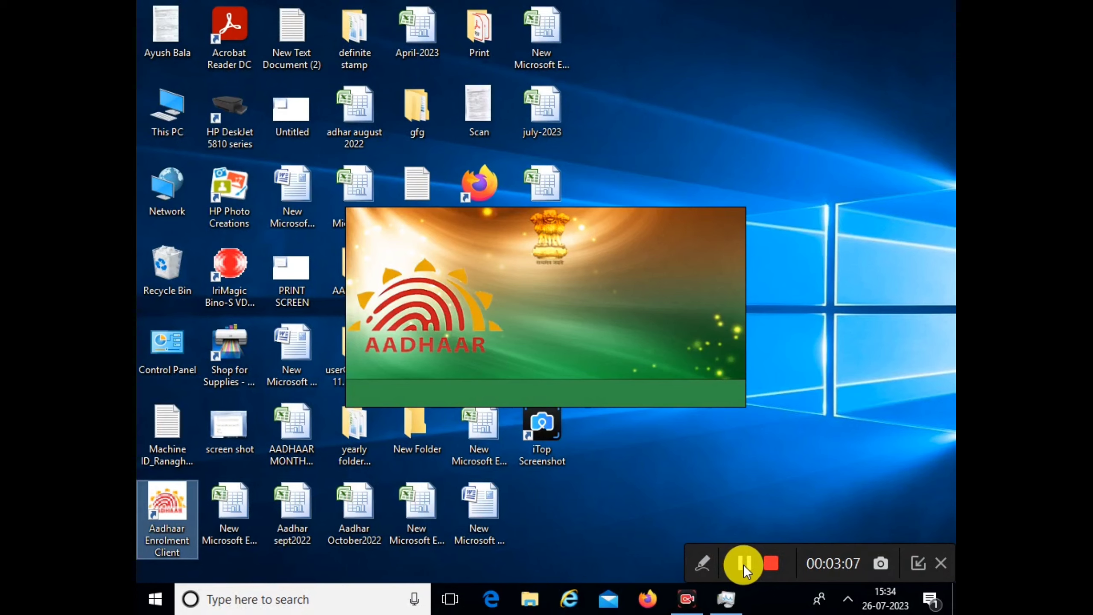
pyautogui.click(743, 563)
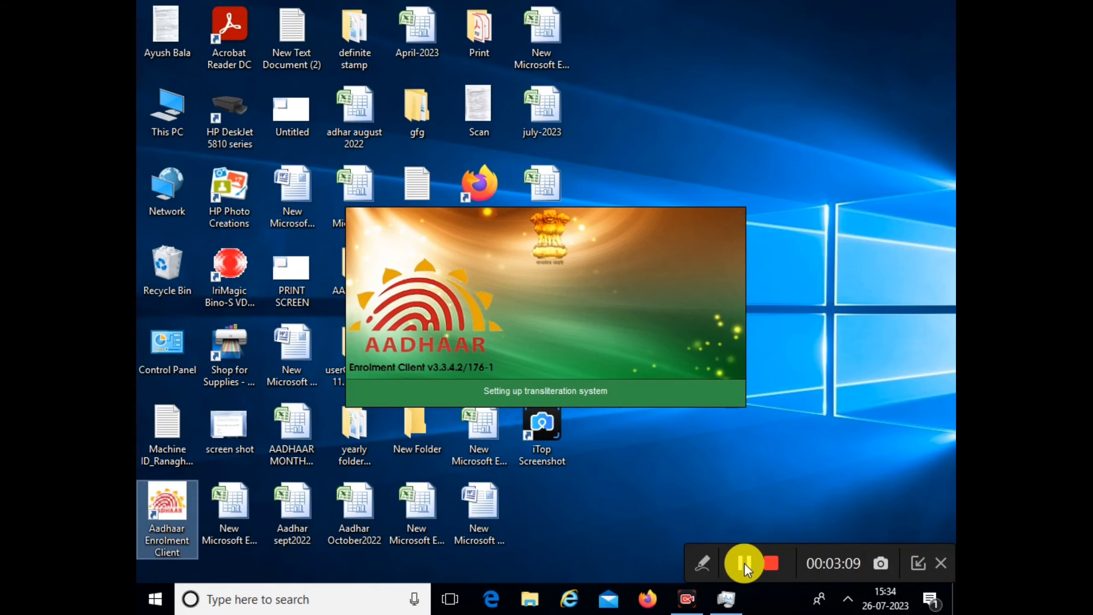
pyautogui.click(745, 563)
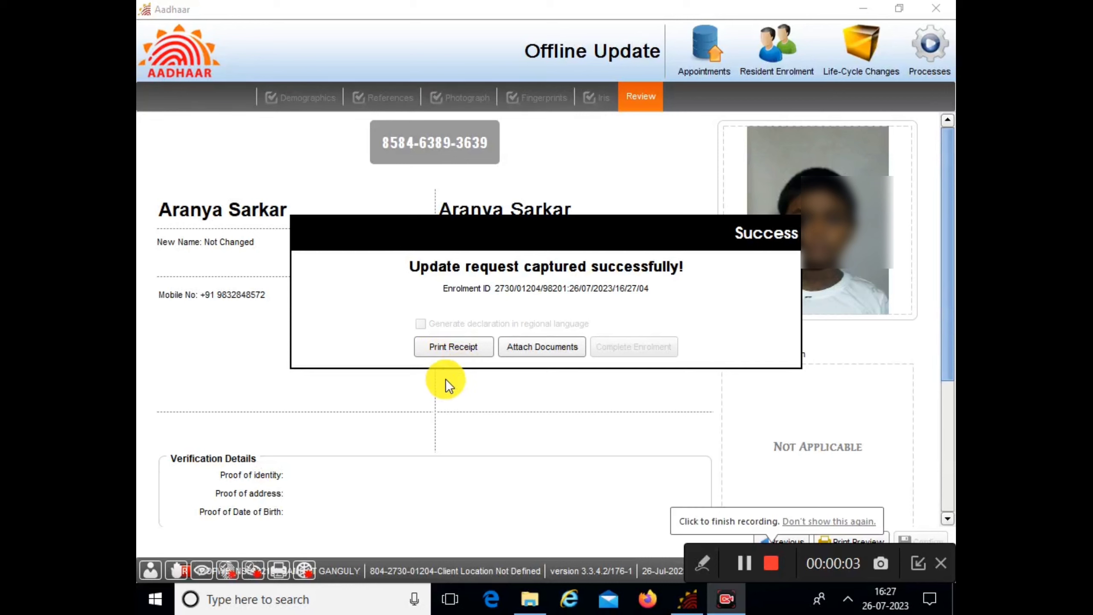
# - Print two collated copies of the update receipt from the Success dialog on the HP DeskJet 5810 series printer
pyautogui.click(460, 348)
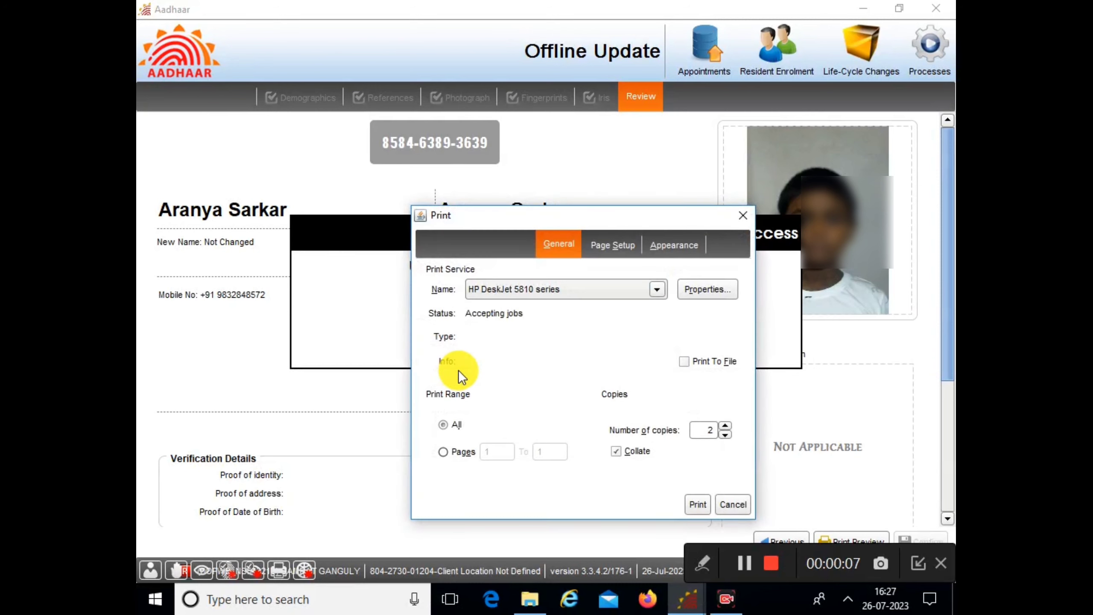
pyautogui.moveTo(598, 222); pyautogui.dragTo(674, 129)
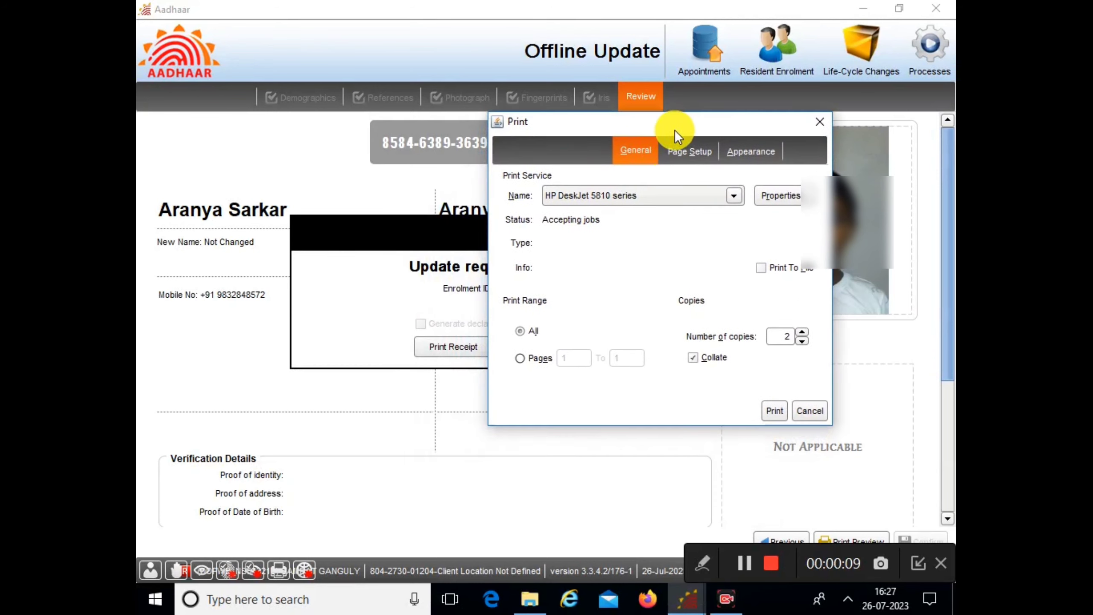
pyautogui.click(639, 190)
pyautogui.click(637, 193)
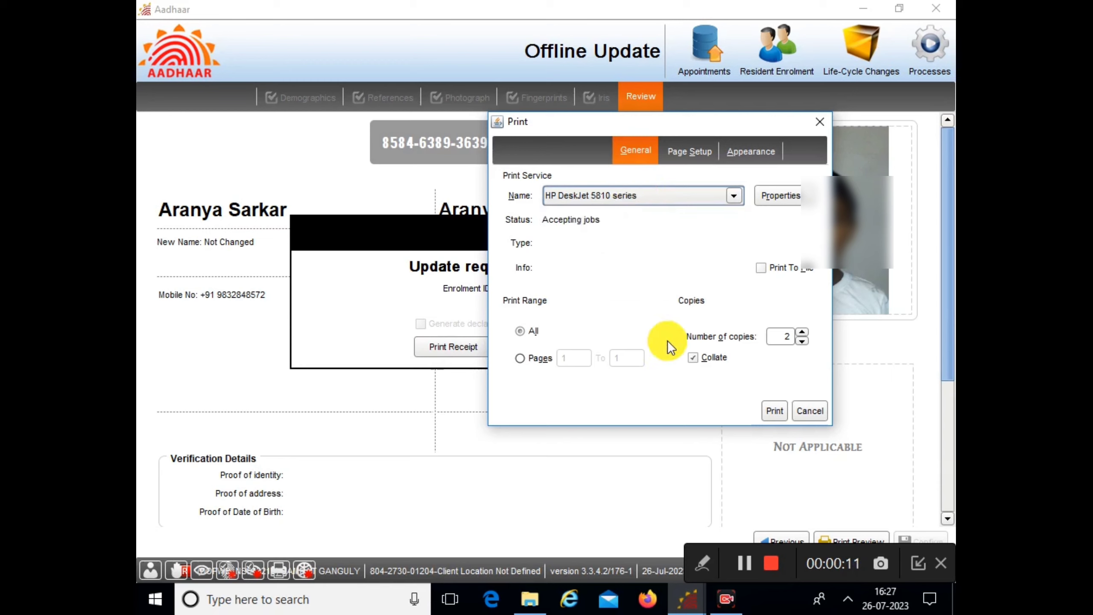
pyautogui.click(773, 410)
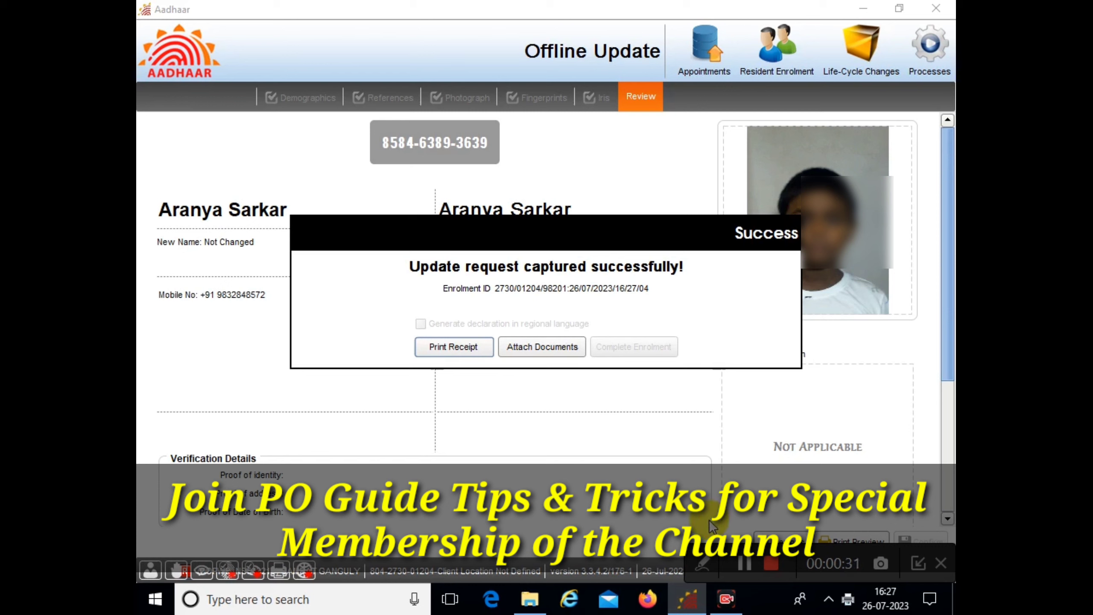
pyautogui.press('Return')
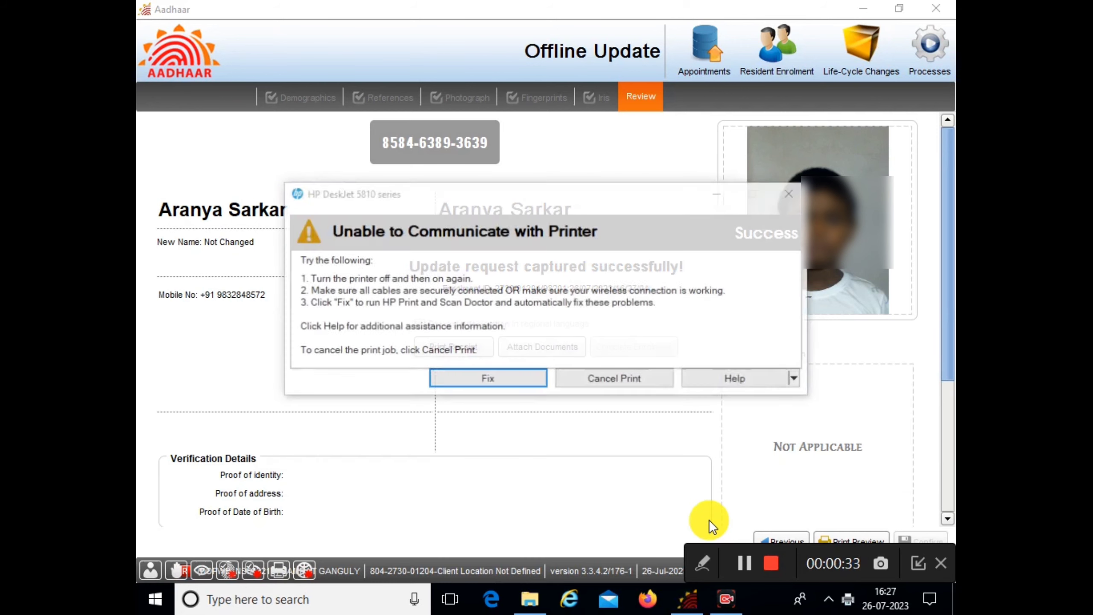